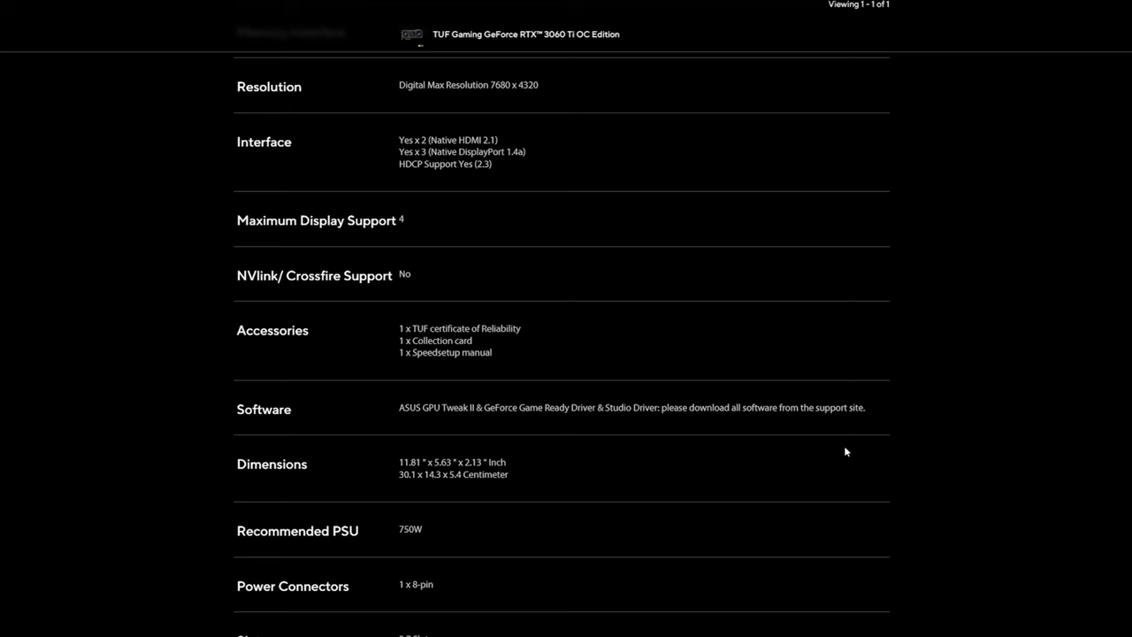
- Note the recommended 750W PSU, then restore the card's stock clocks, power limit 100 and temp limit 83
left_click_drag(424, 528, 235, 531)
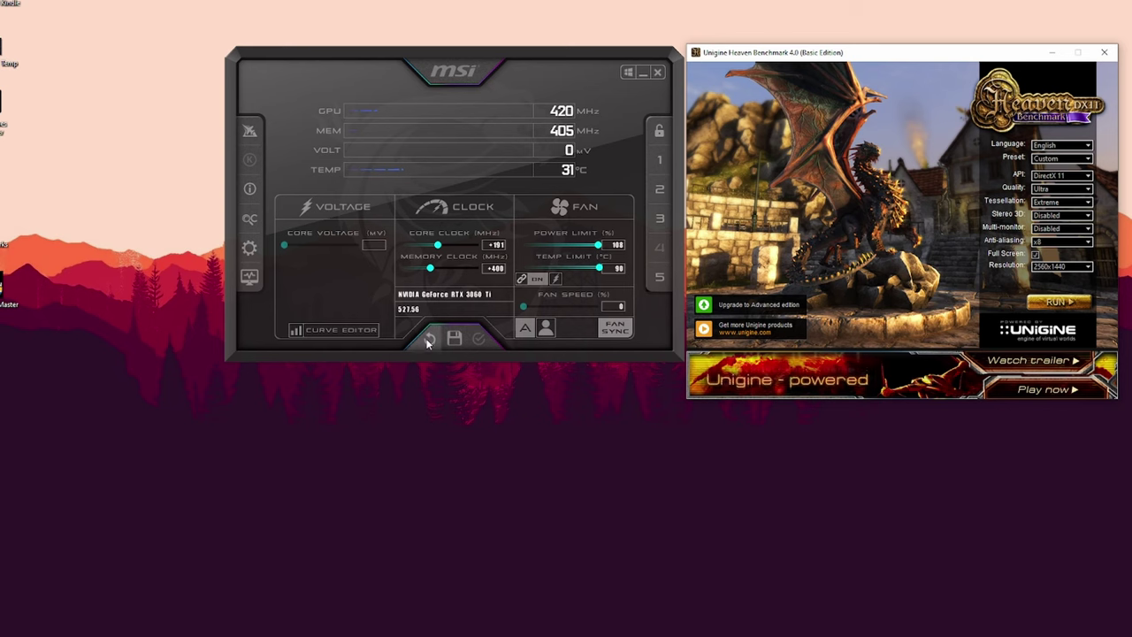
left_click(429, 338)
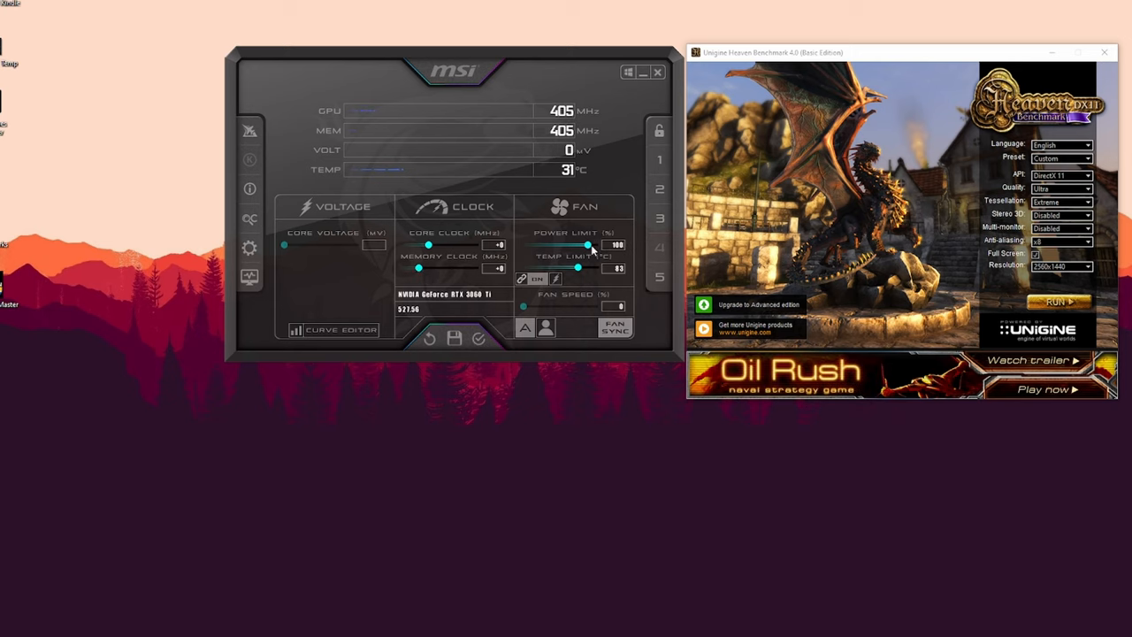
- Raise the Power Limit slider to 108% and apply the change
left_click_drag(588, 246, 612, 249)
left_click(478, 338)
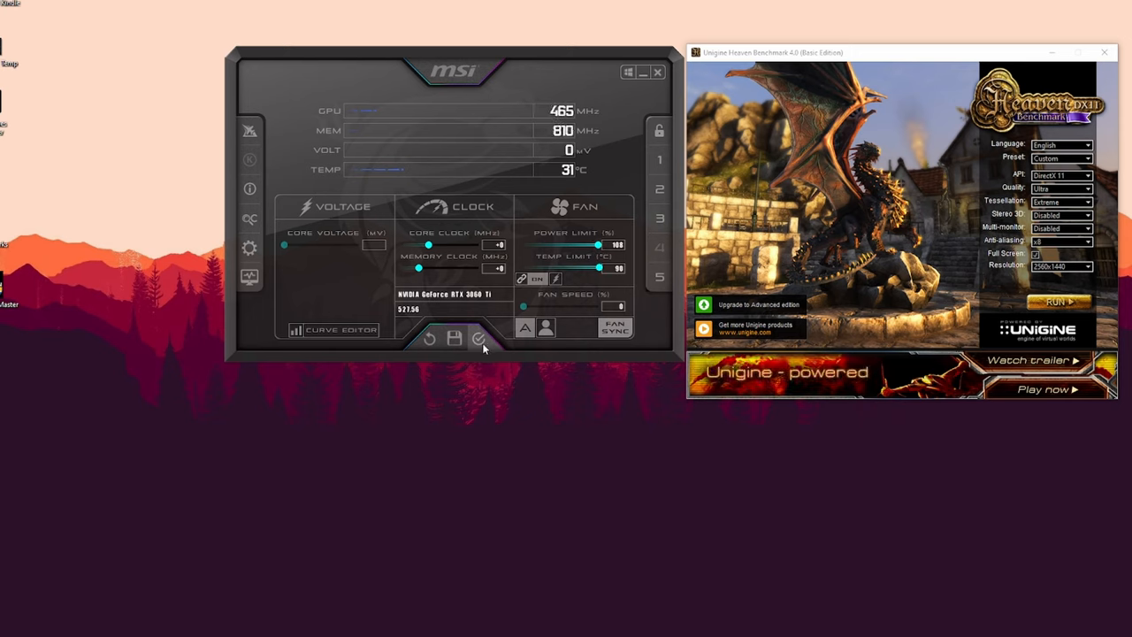
left_click(481, 343)
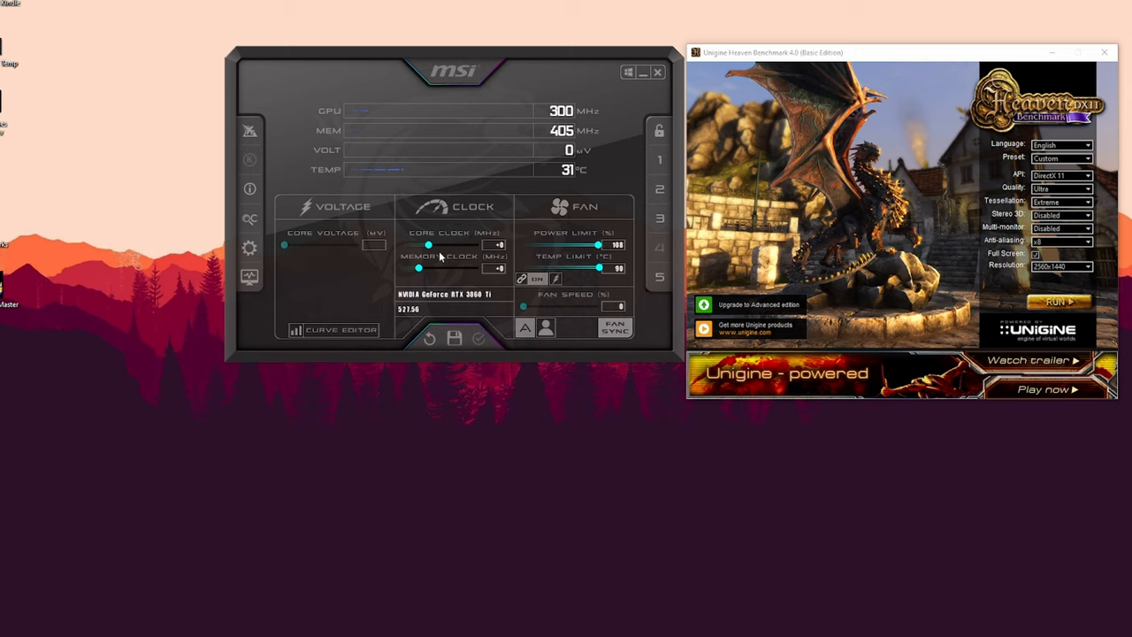
- Set a +100 MHz core clock offset and apply it
left_click_drag(428, 245, 434, 245)
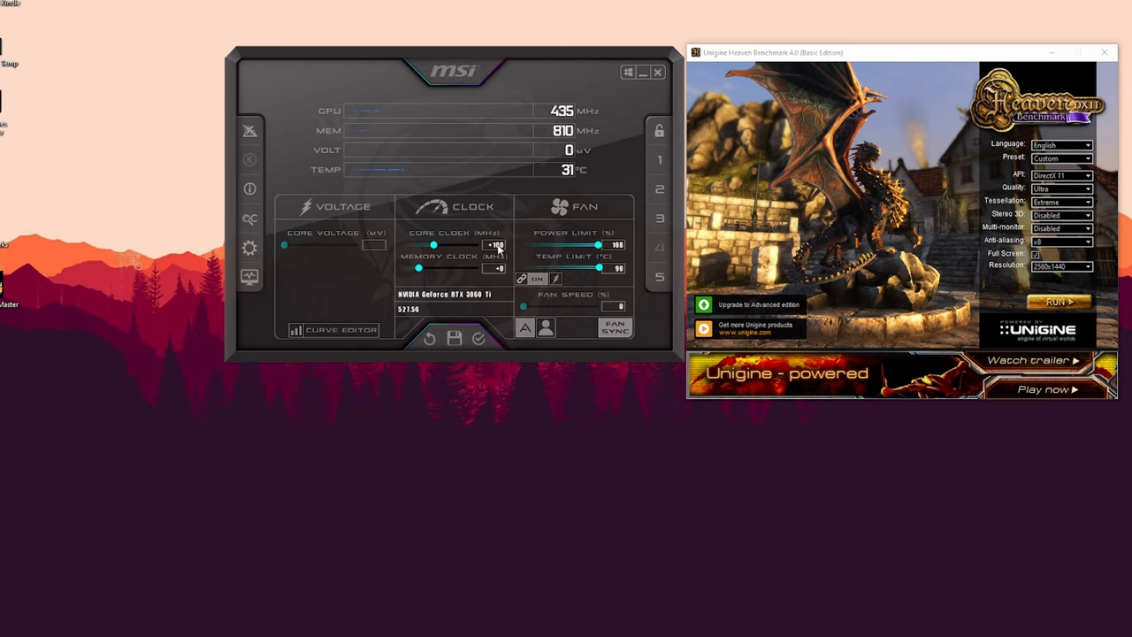
left_click(478, 337)
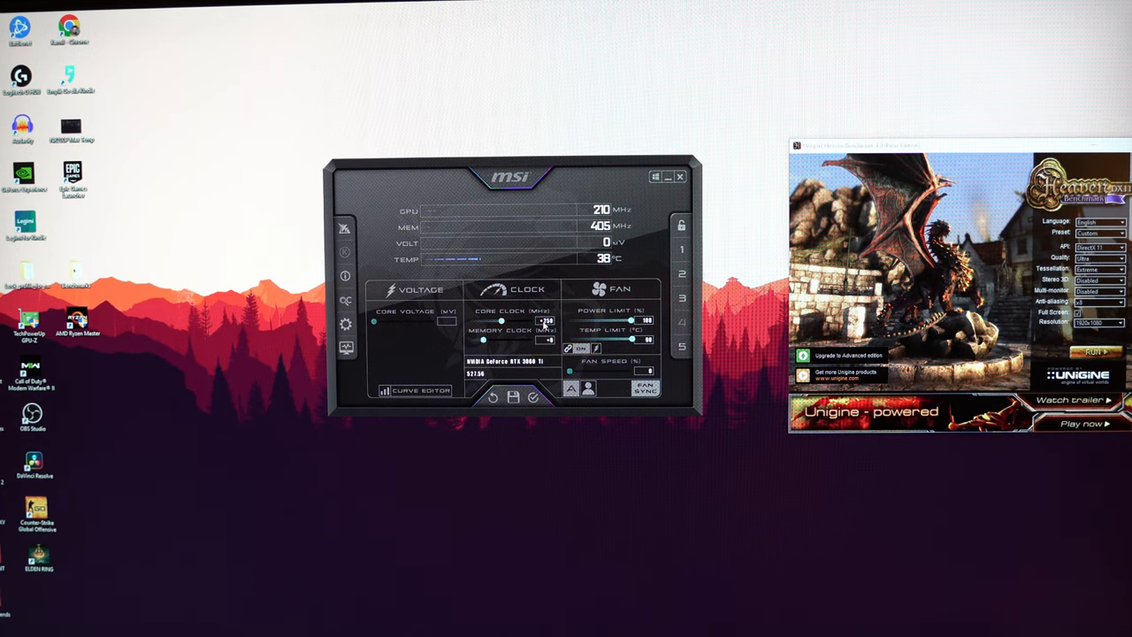
- Apply the clock settings and confirm the core clock offset at +200 MHz
left_click(533, 397)
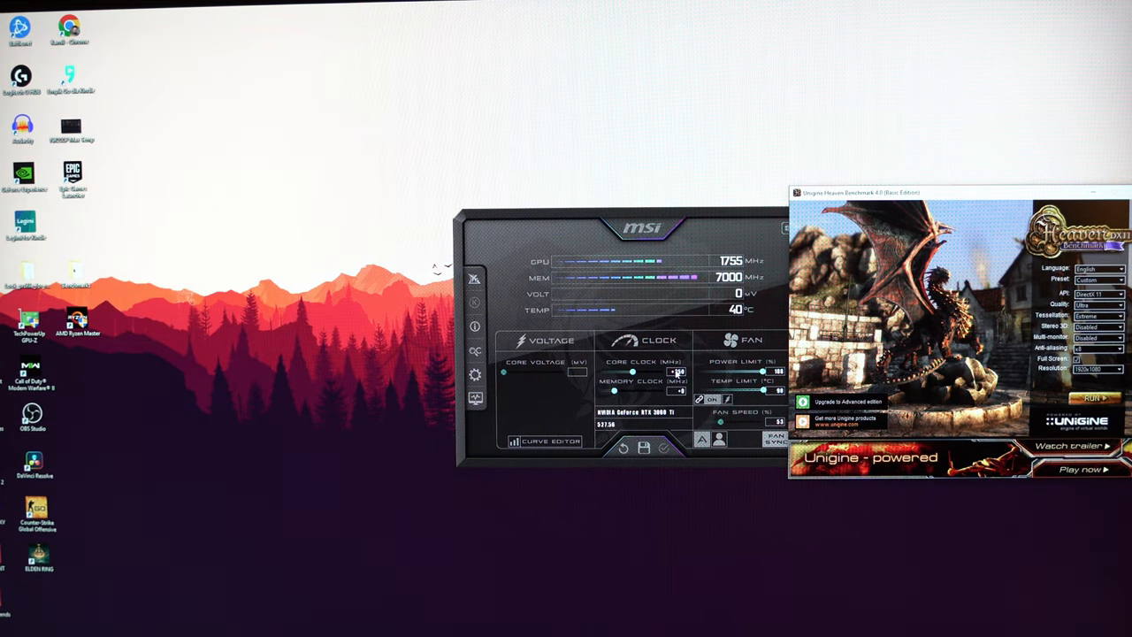
left_click(678, 372)
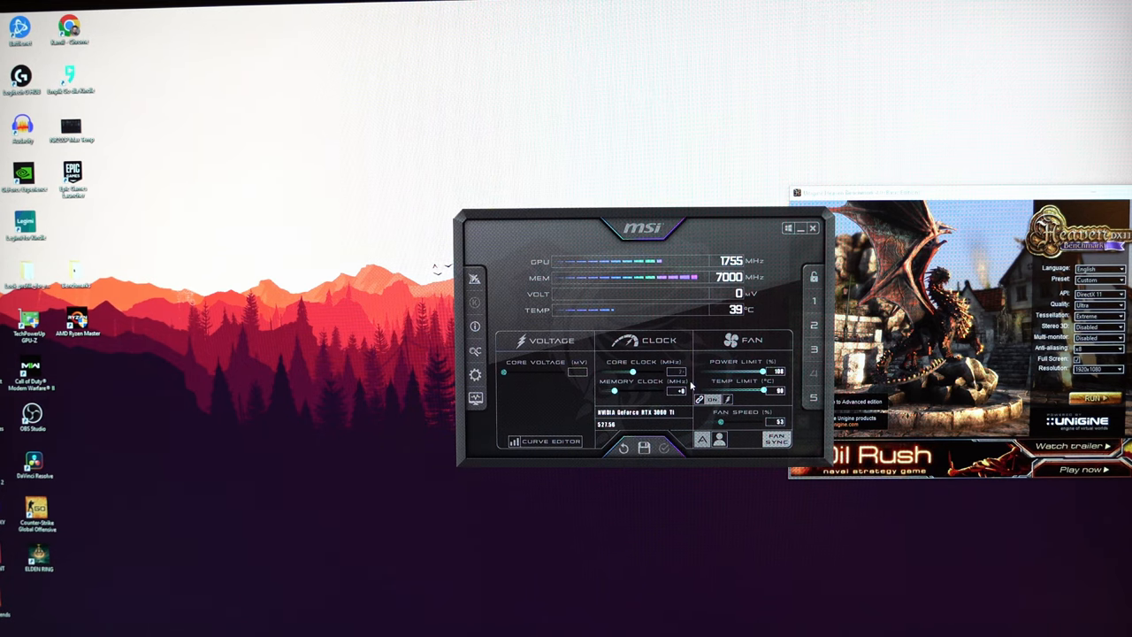
type("200")
type("+200")
key("Return")
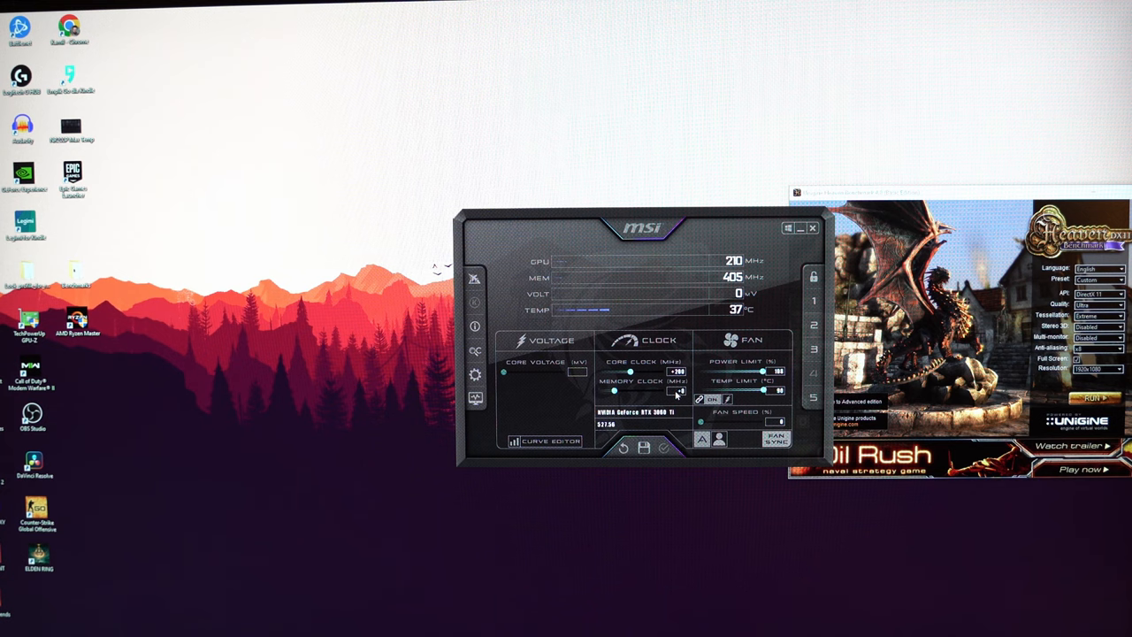
- Enter a +500 MHz memory clock offset and apply it alongside the +200 core offset
left_click(676, 393)
type("500")
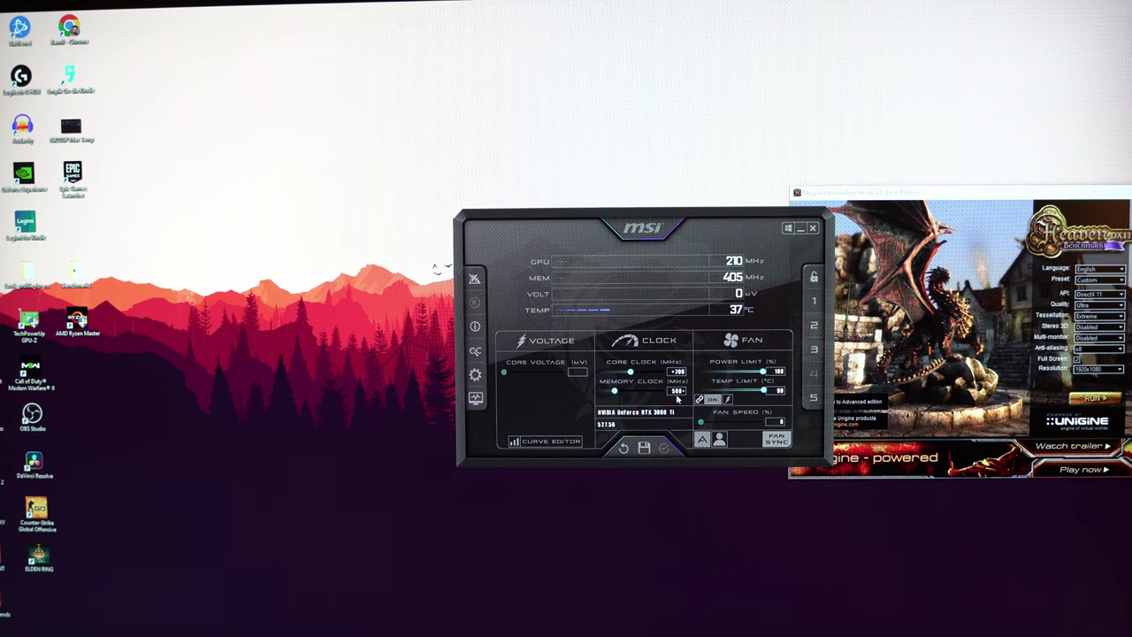
key("Return")
left_click(663, 448)
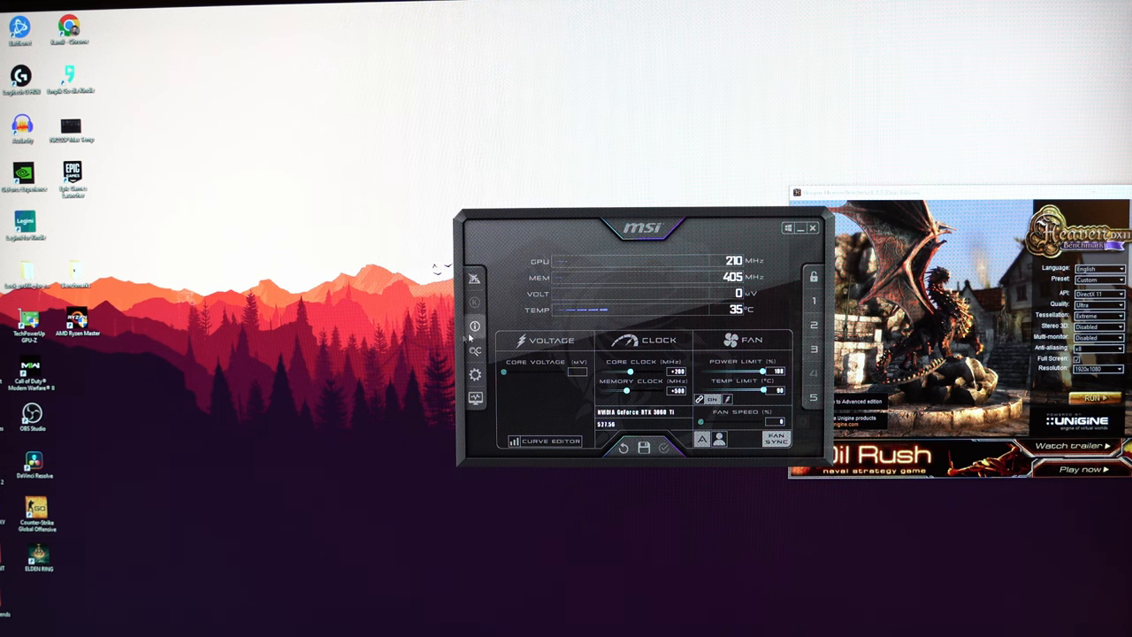
- Launch Call of Duty: Modern Warfare II from its desktop shortcut with the overclock in place
double_click(32, 371)
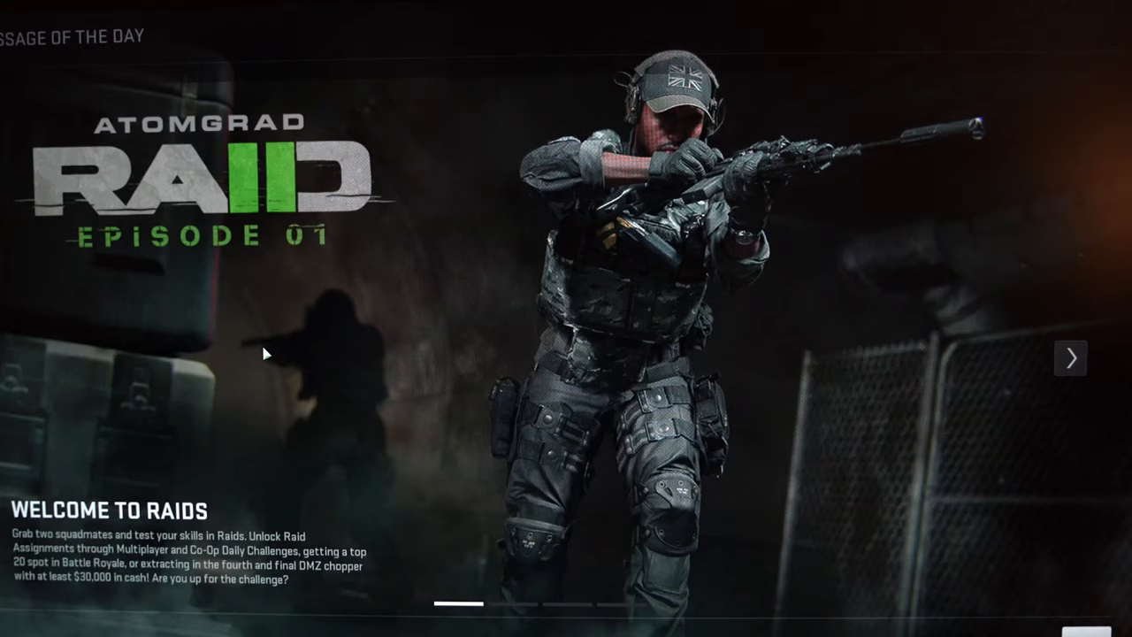
- Dismiss the Message of the Day and switch to the multiplayer Weapons section
key("Escape")
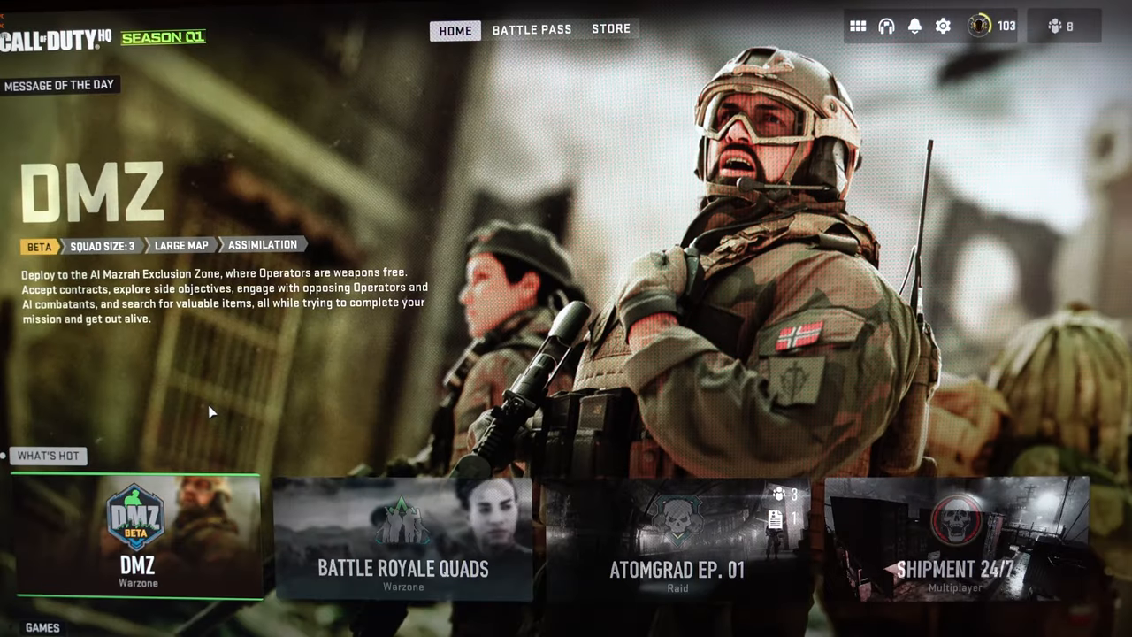
key("Escape")
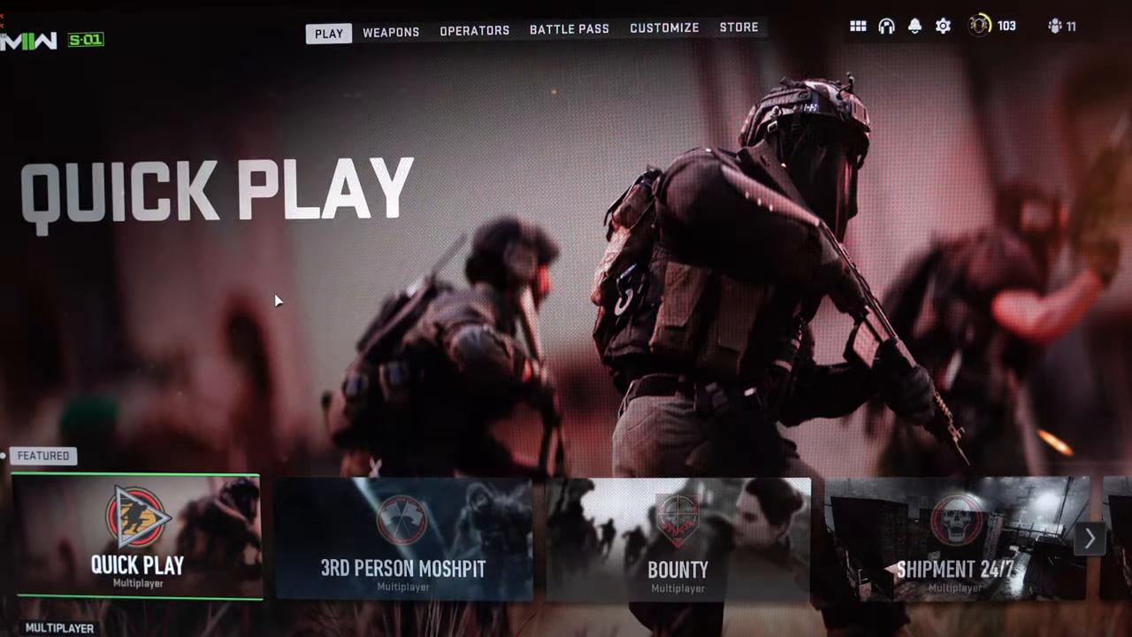
left_click(390, 32)
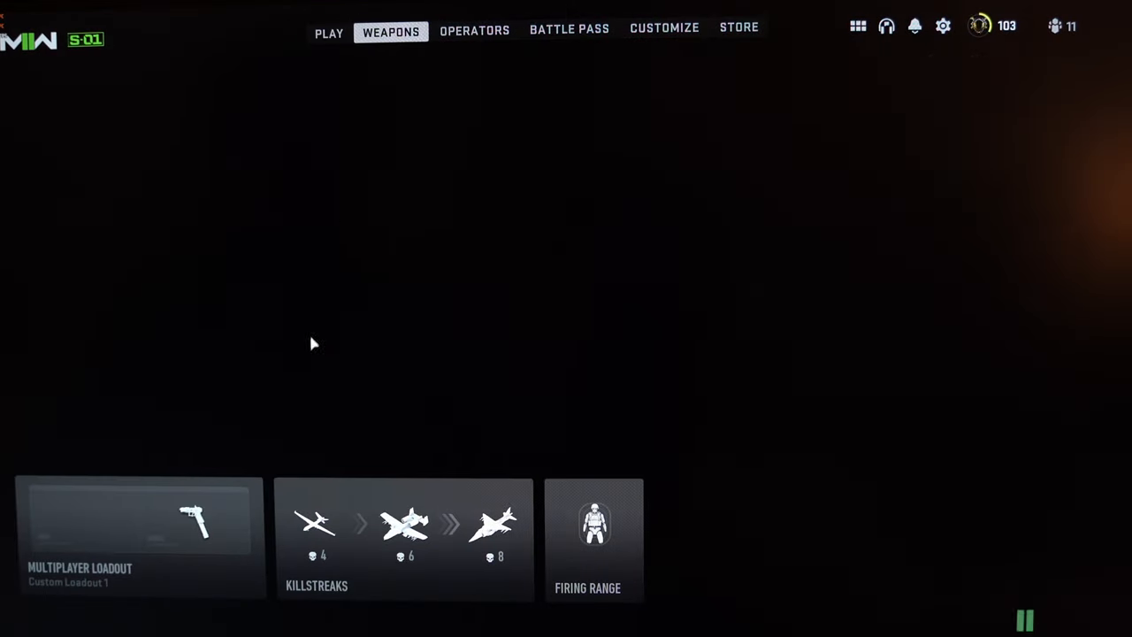